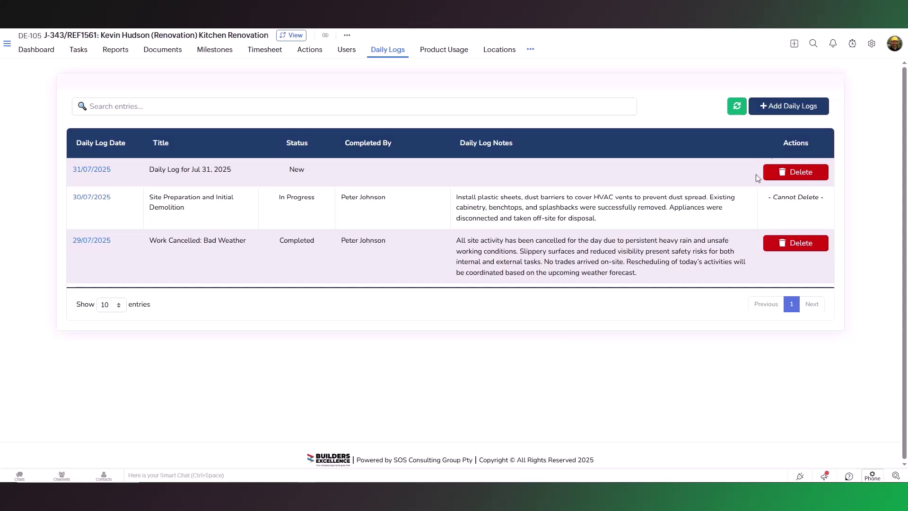
click(804, 112)
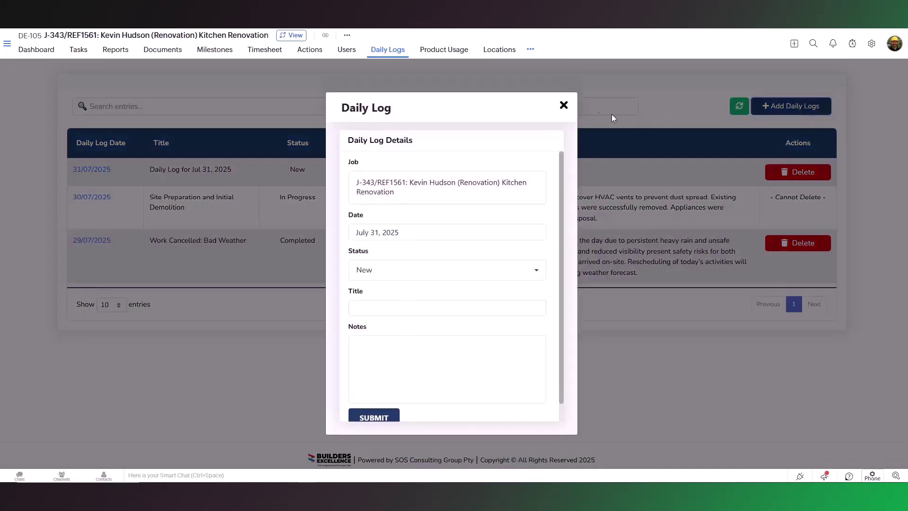
click(564, 105)
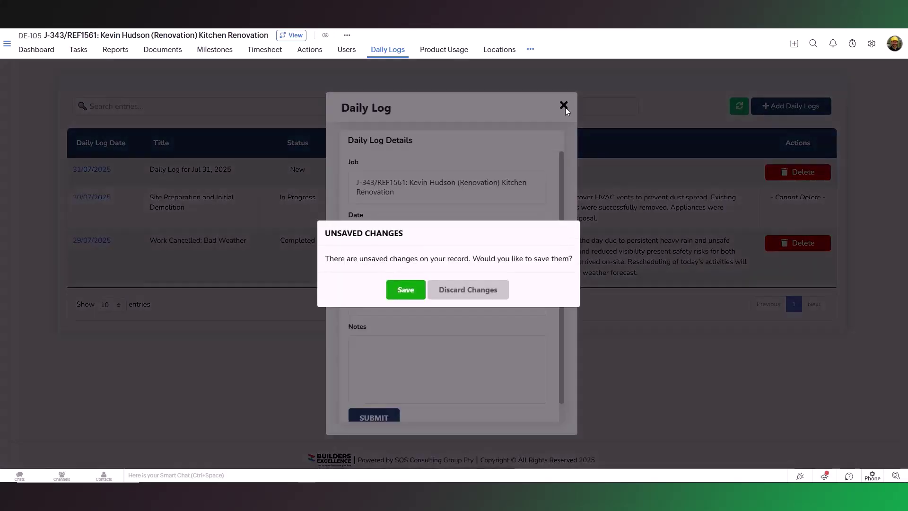
click(465, 289)
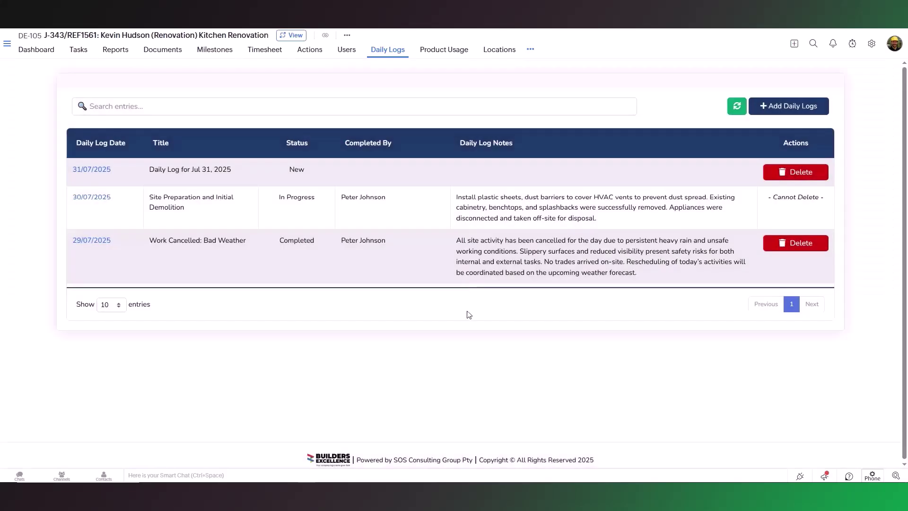
Step: Open the daily log dated 31/07/2025 and view its job induction record New Induction - J-343
click(90, 170)
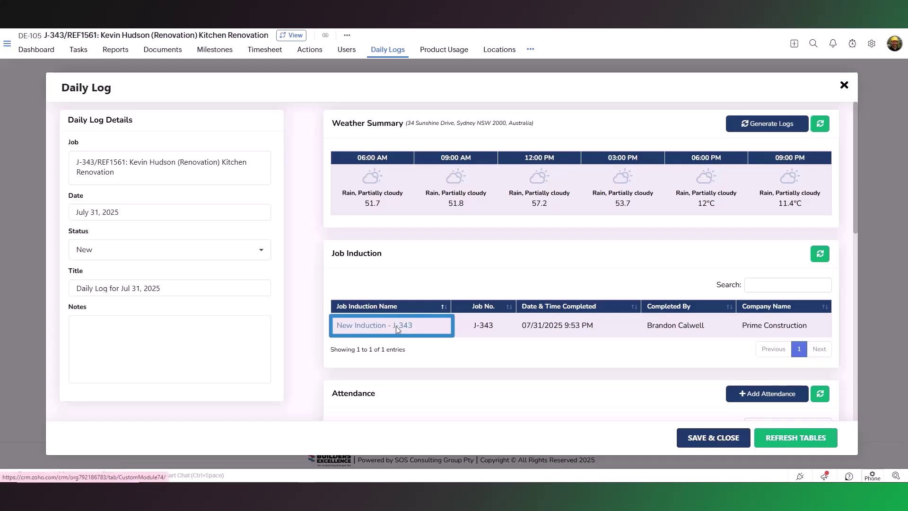
click(397, 326)
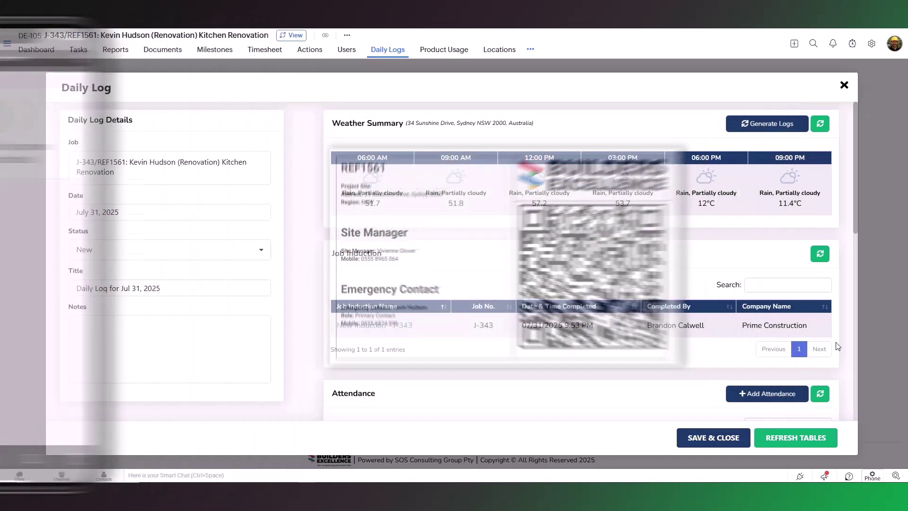
Step: Refresh the daily log's Attendance table to check the contractor's login and logout records
scroll(838, 346, down, 2)
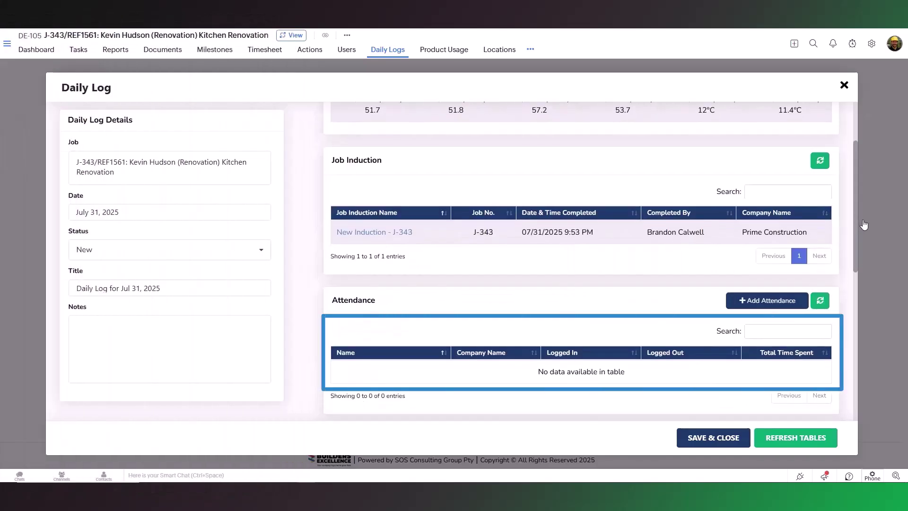
click(821, 302)
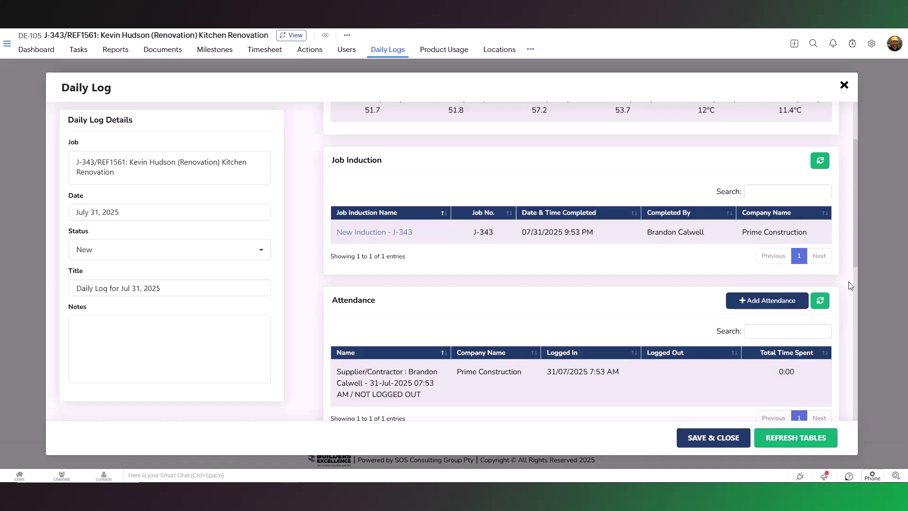
click(824, 305)
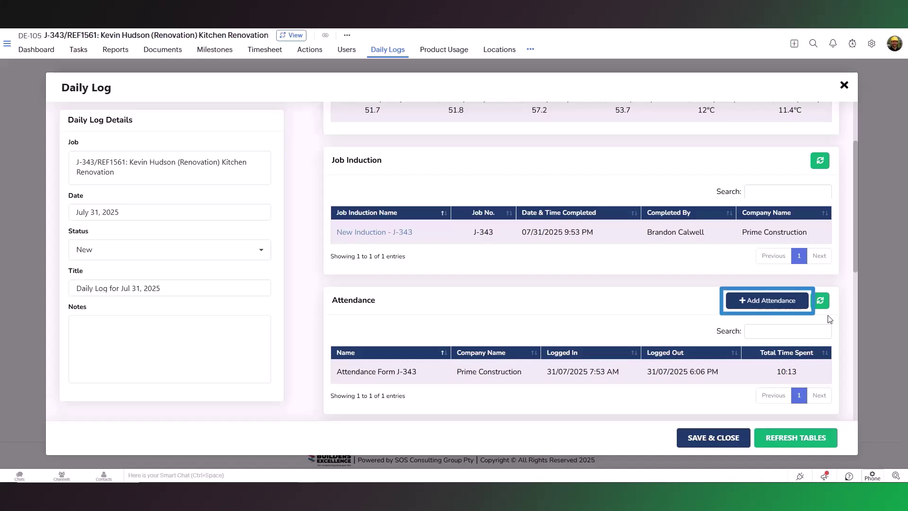
Step: Start a new attendance entry for July 31, 2025 with a logged-in time of 02:00 PM
drag(855, 232, 862, 287)
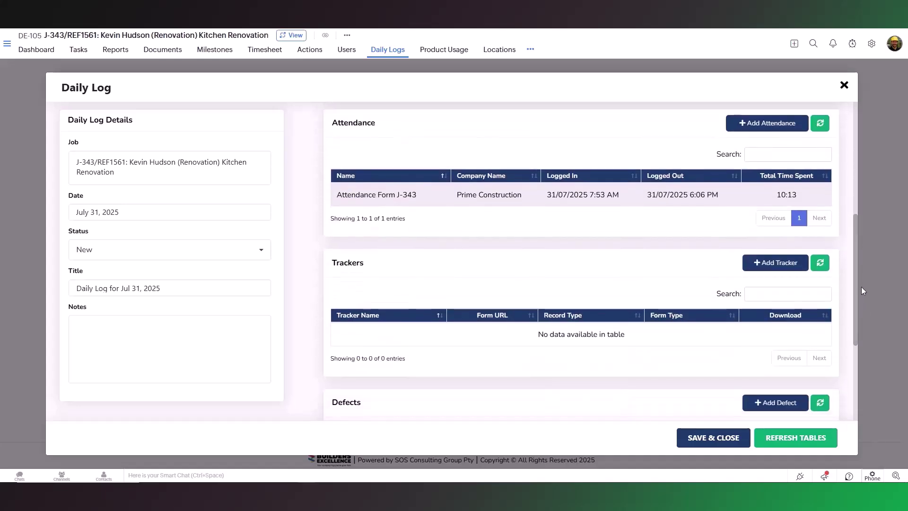
click(790, 124)
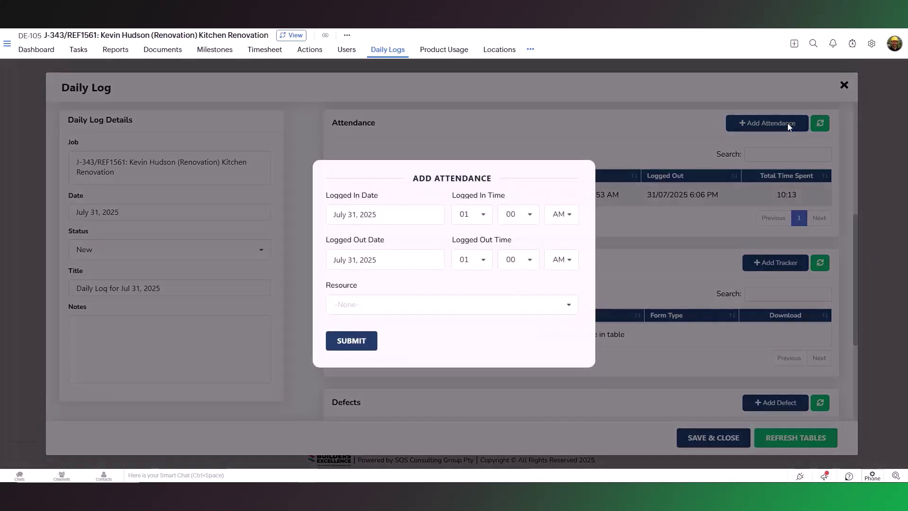
click(472, 214)
click(465, 254)
click(562, 214)
click(561, 254)
Step: Set the attendance entry's logged-out time to 05:00 PM
click(472, 259)
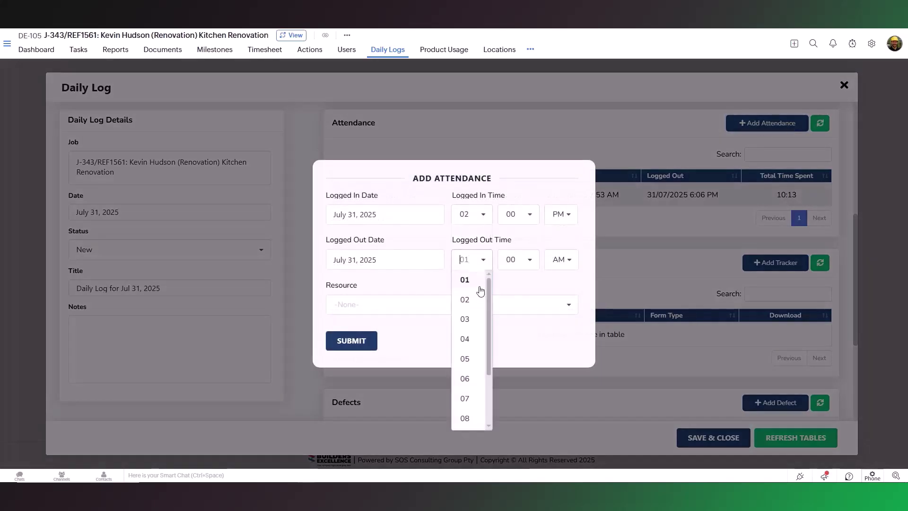
click(478, 359)
click(563, 262)
click(559, 301)
Step: Choose the attending person as the resource and submit the attendance entry
click(560, 305)
text(Pe)
click(533, 288)
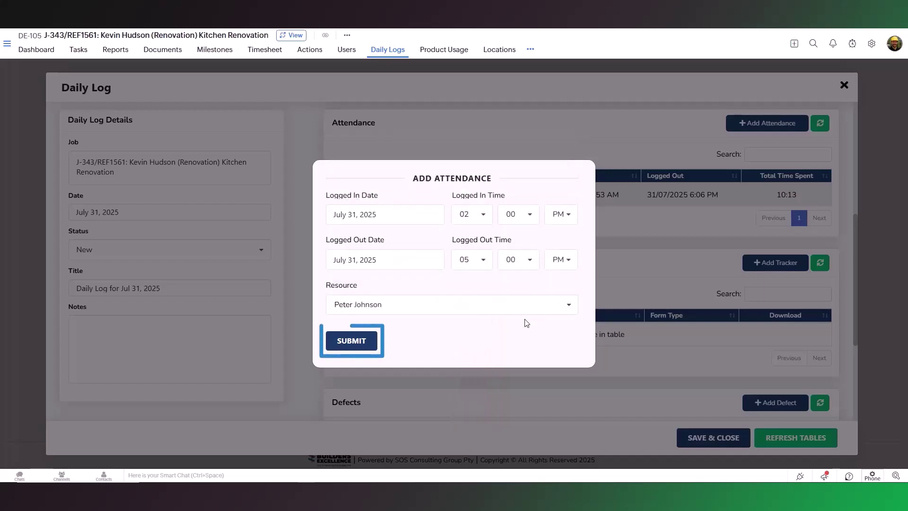
click(353, 347)
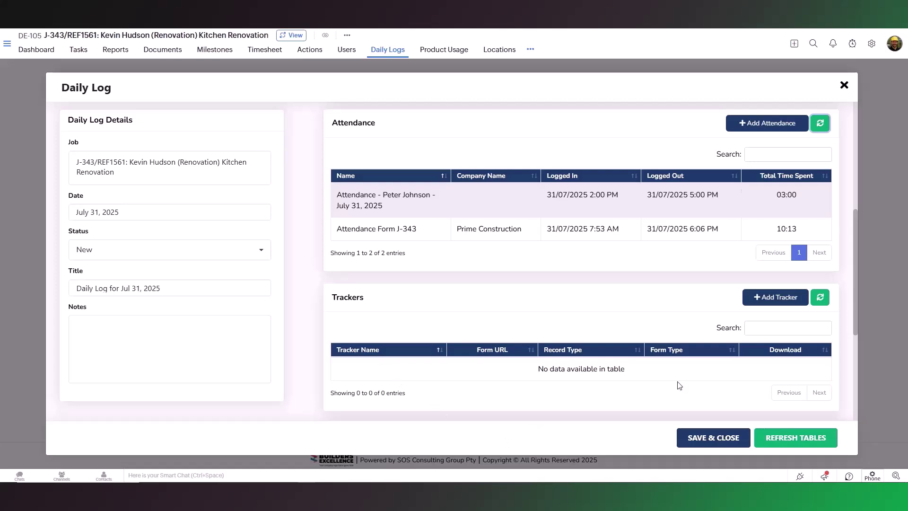
Step: Start a new tracker with category Compliance, type Incident Report Form and the title "Incident Report Form"
drag(855, 313, 859, 340)
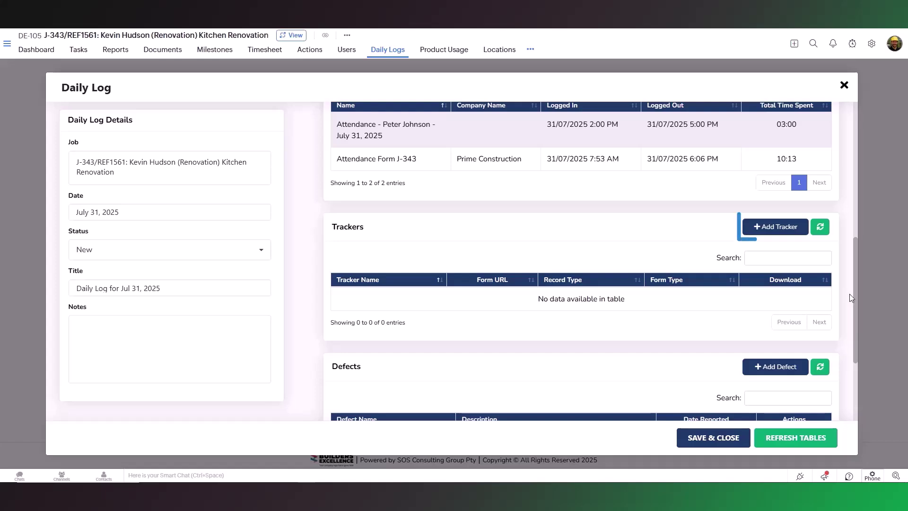
click(760, 227)
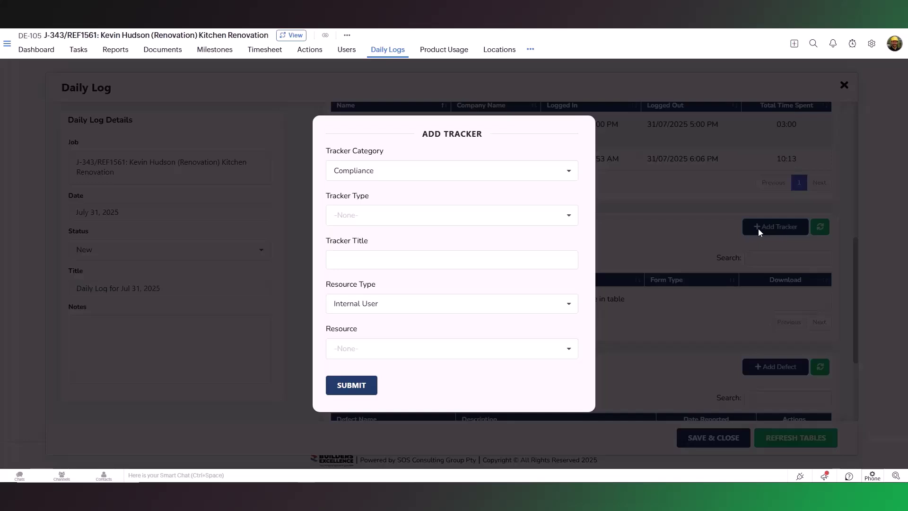
click(548, 171)
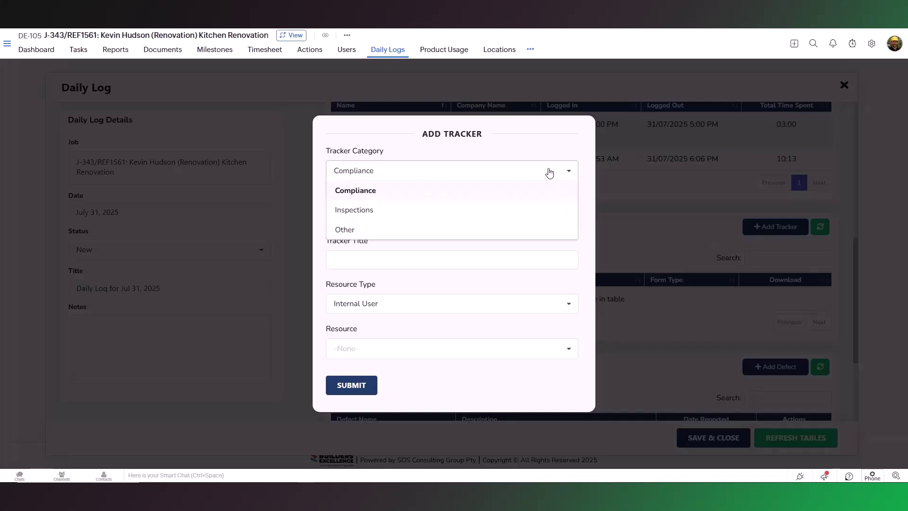
click(556, 196)
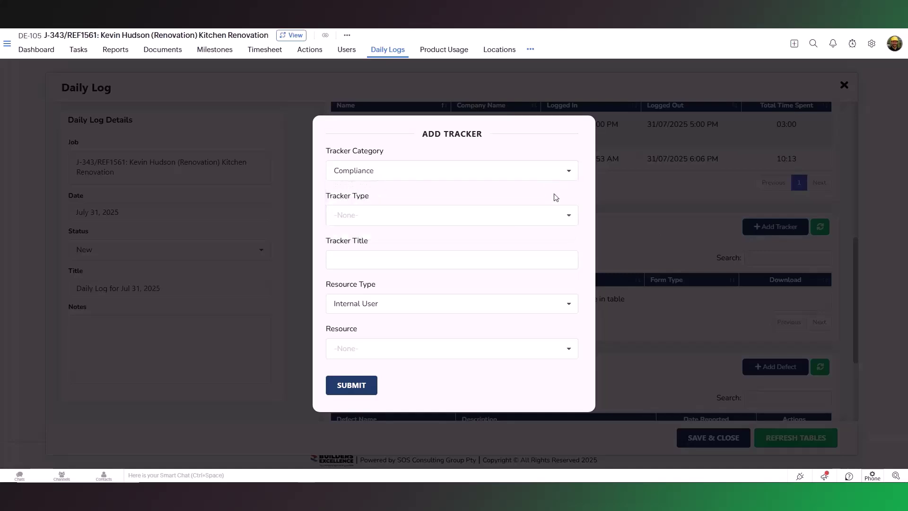
click(562, 219)
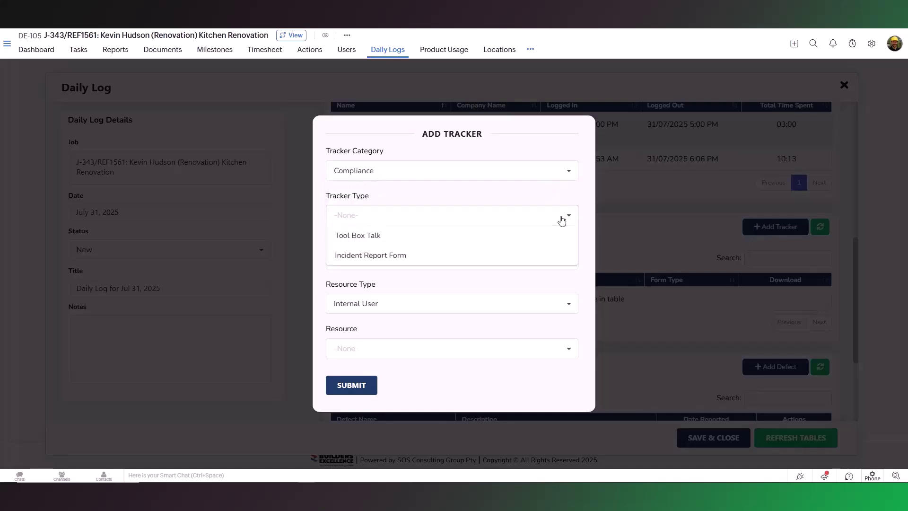
click(561, 258)
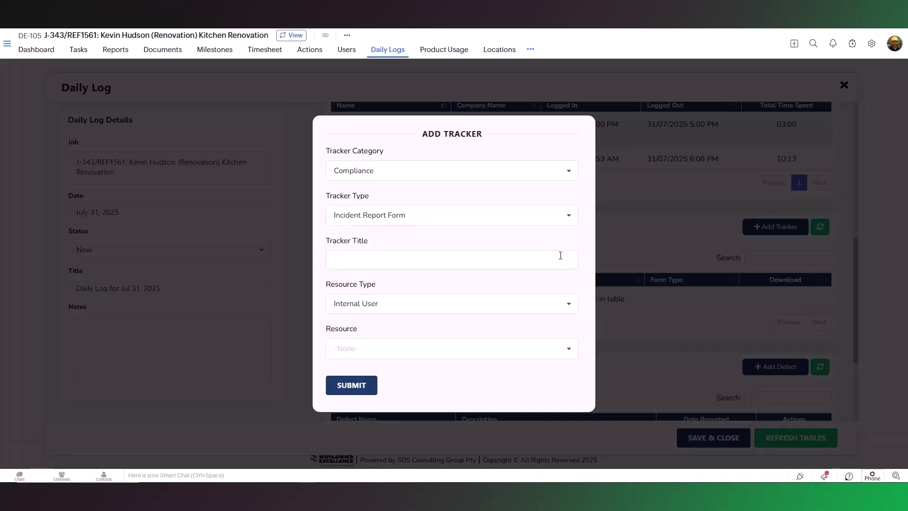
click(560, 256)
text(Incident Report Form)
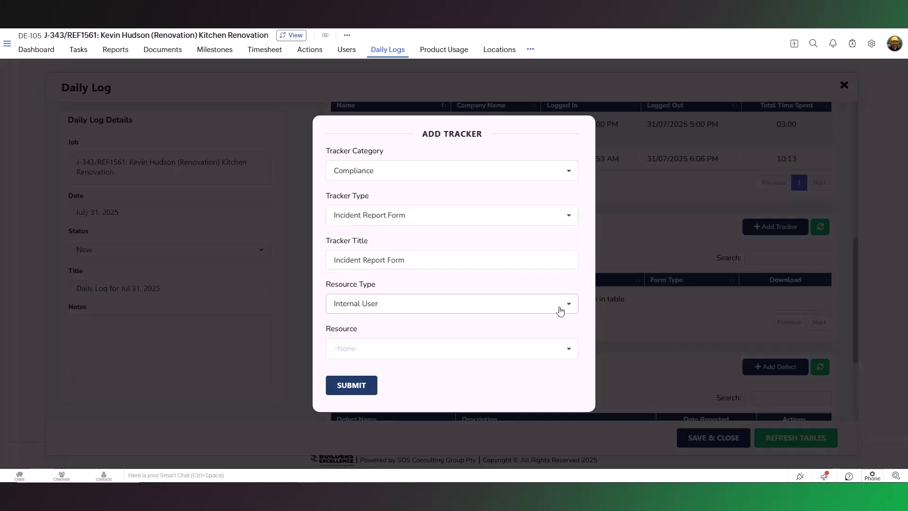
Step: Assign the tracker to a resource of type Supplier or Contractor, selecting the contractor's name, and submit it
click(560, 310)
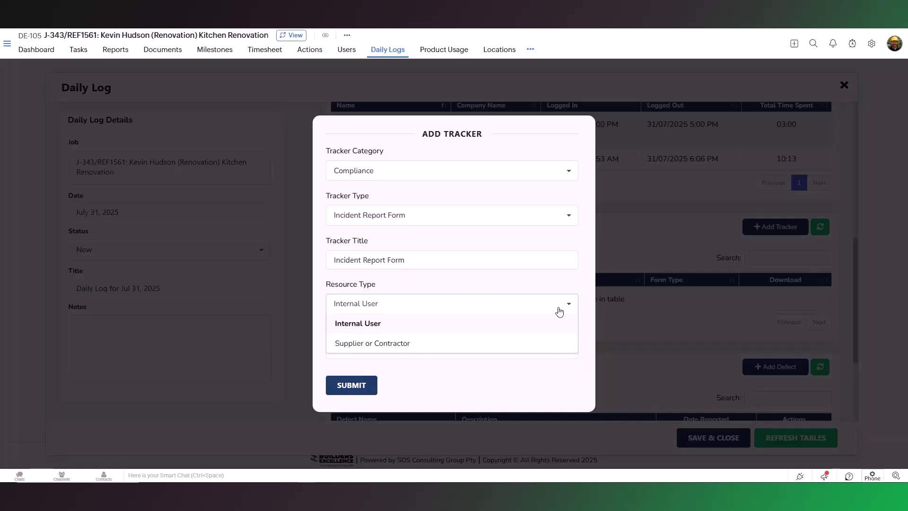
click(552, 345)
click(565, 349)
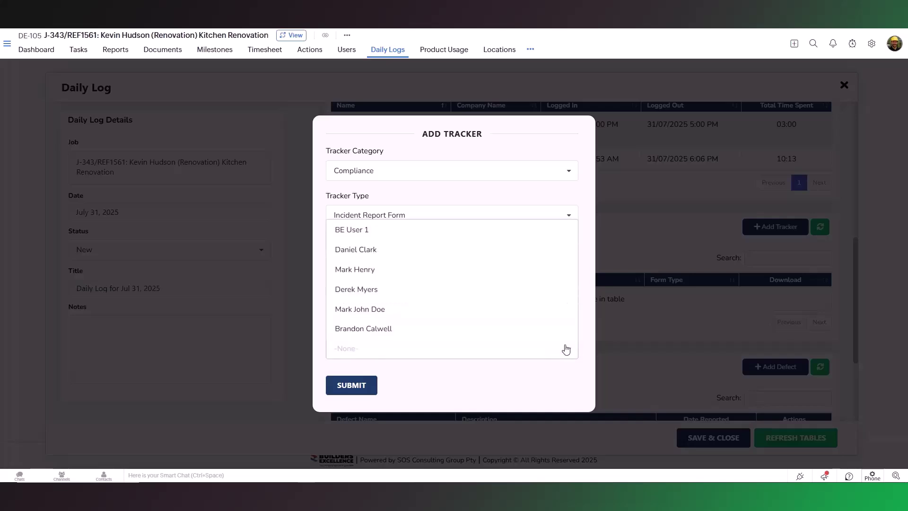
click(508, 331)
click(356, 392)
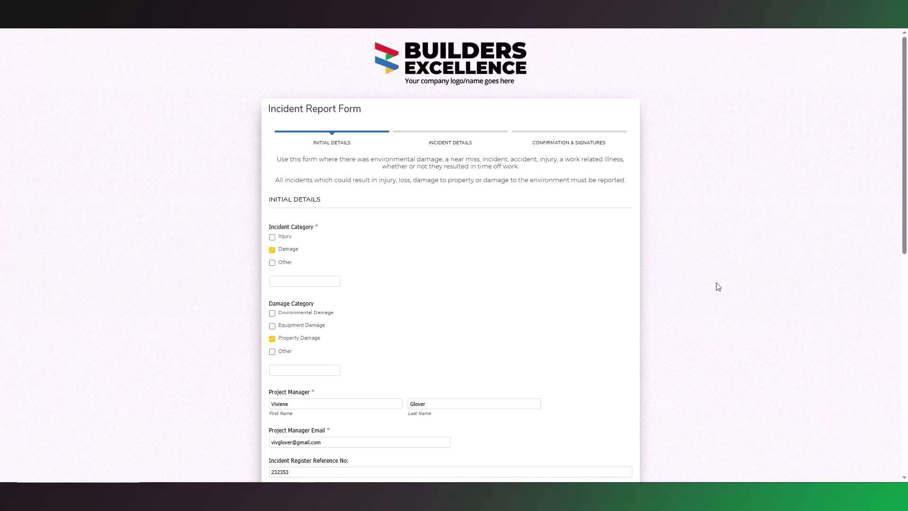
Step: Go through the filled-in incident report form's initial details, incident details and confirmation pages and submit it
scroll(716, 286, down, 10)
click(613, 435)
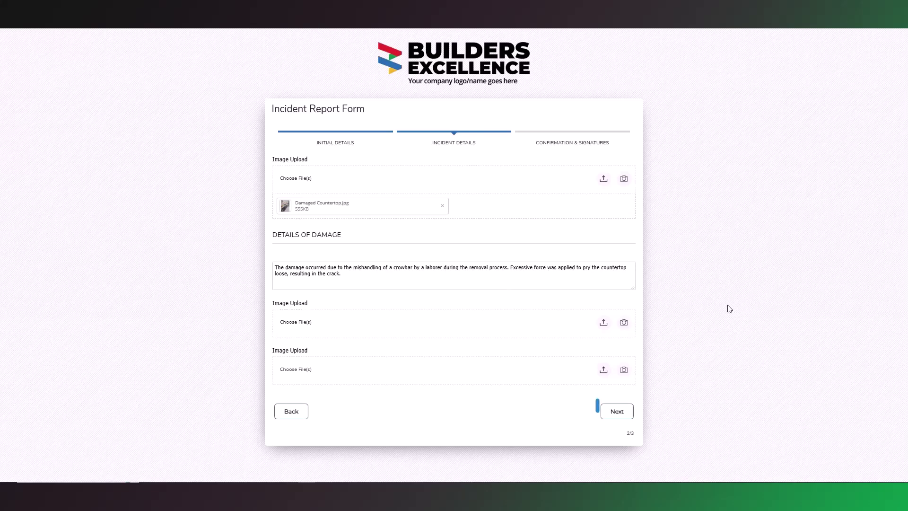
click(619, 412)
scroll(611, 424, down, 6)
click(612, 431)
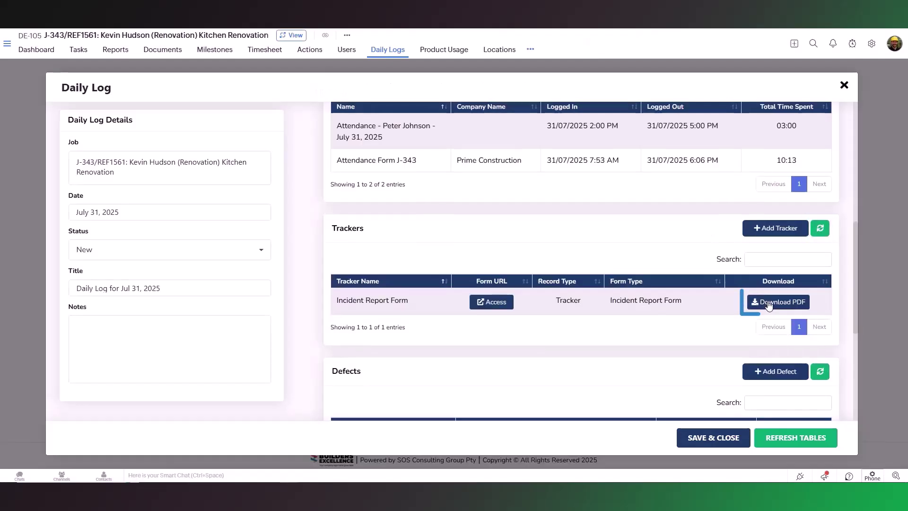
Step: Open the PDF of the Incident Report Form tracker and look through its pages
click(780, 302)
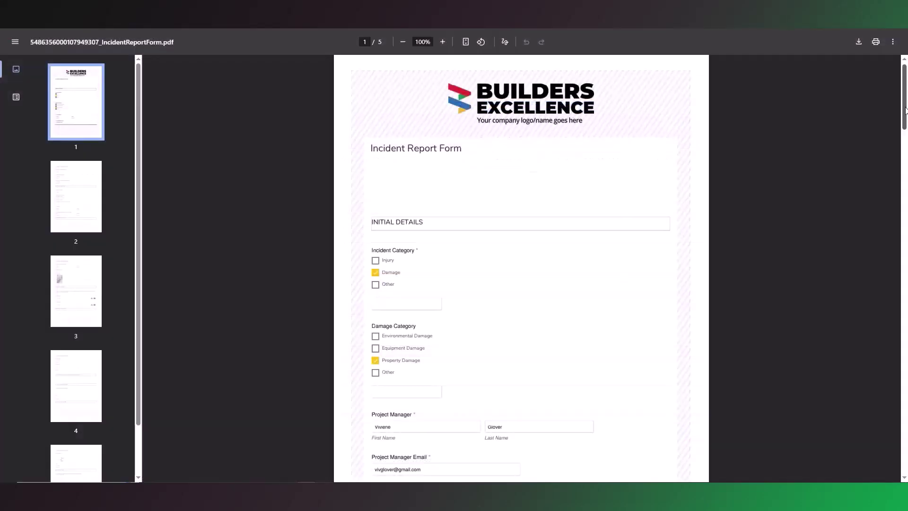
drag(906, 110, 905, 283)
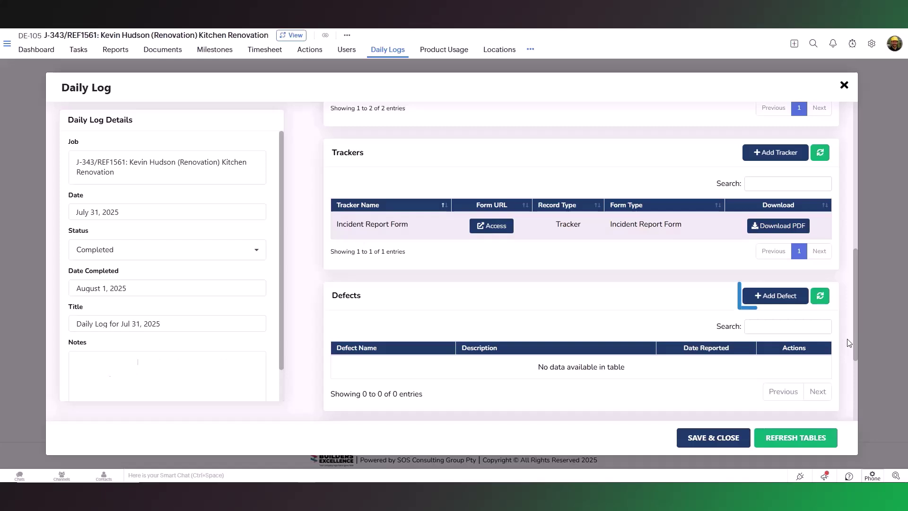
Step: Start a new defect reported on July 31, 2025, with Prime Construction as job supplier and a job resource selected
click(769, 299)
click(269, 159)
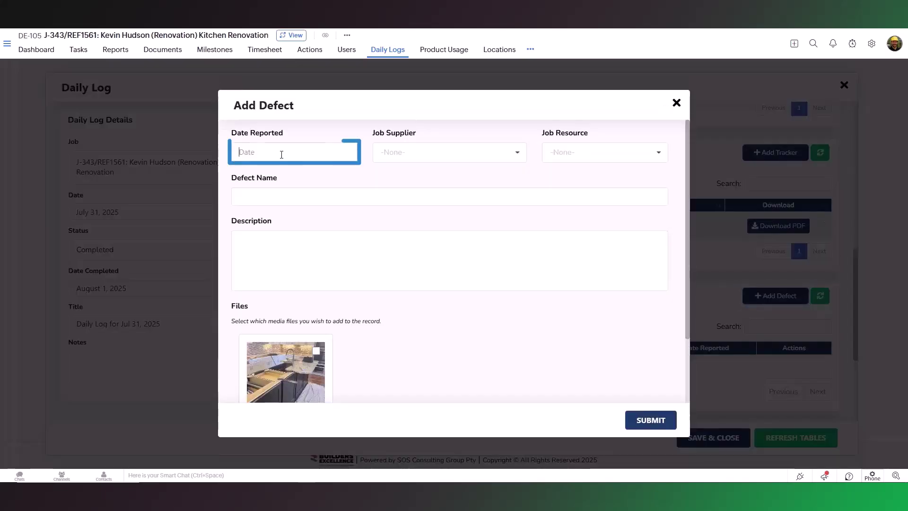
click(241, 174)
click(319, 286)
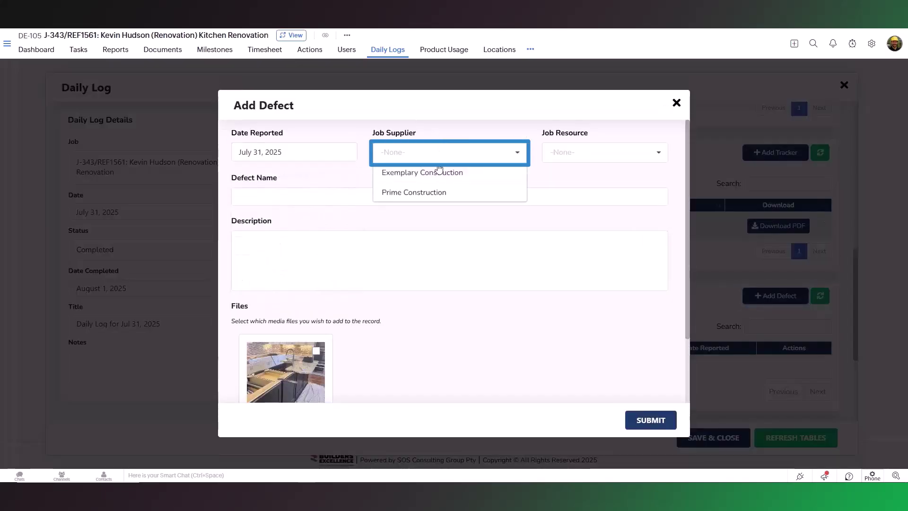
click(416, 191)
click(610, 158)
click(609, 193)
Step: Name the defect "Leak Under Vanity Basin" and describe the slow leak under the vanity basin waste connection, with water pooling in the cabinet below
click(343, 189)
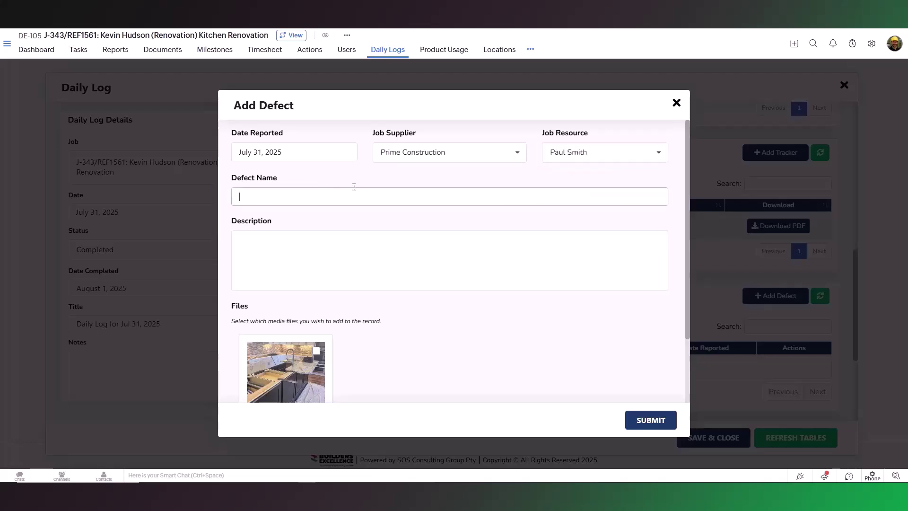
text(Leak Under Vanityu B)
key(BackSpace)
key(BackSpace)
key(BackSpace)
text(Basin)
click(367, 257)
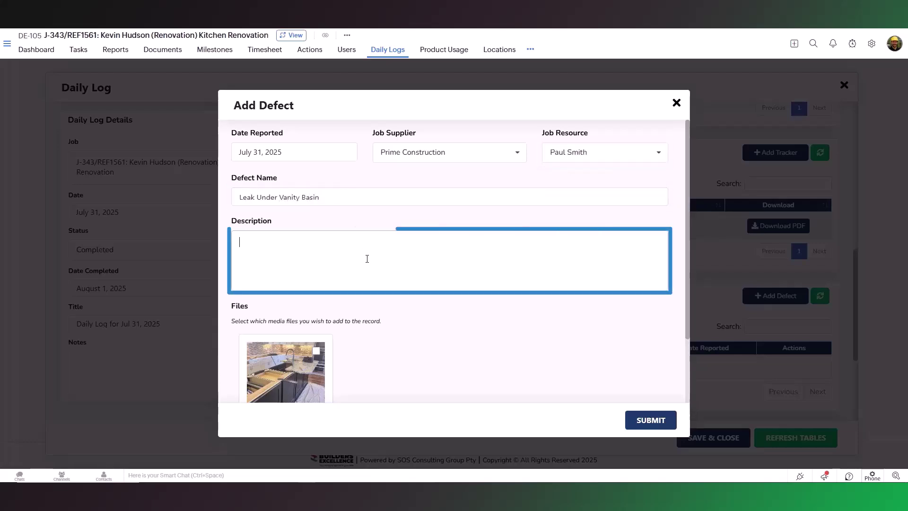
text(A slow leak was identified under the vanity basin waste connection. Water pooling was observed in the cabinet below. Suspected faulty or loose compression fitting during installation. No visible damage to surrounding cabinetry at this stage, but immediate rectification is required to prevent swelling or mold.)
Step: Upload Damaged Pipe.jpg, select it as the defect's media file and submit the defect
scroll(486, 325, down, 3)
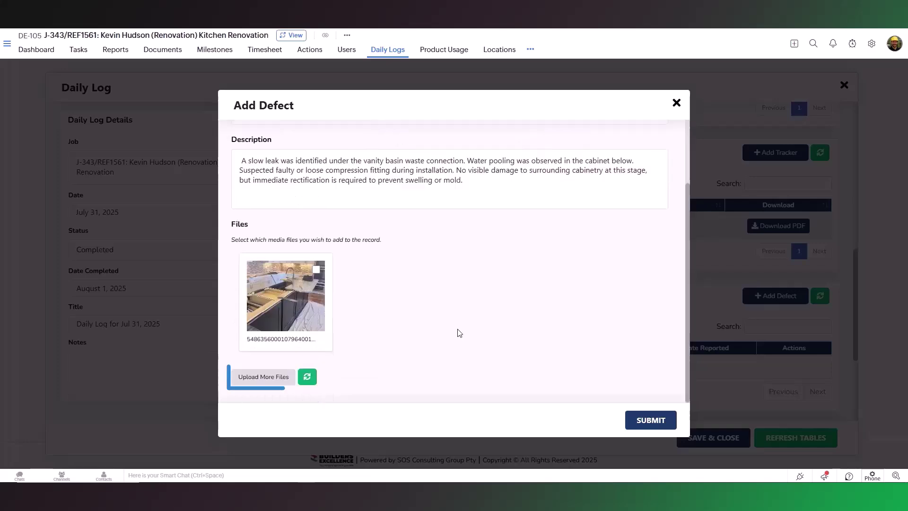
click(263, 379)
click(206, 416)
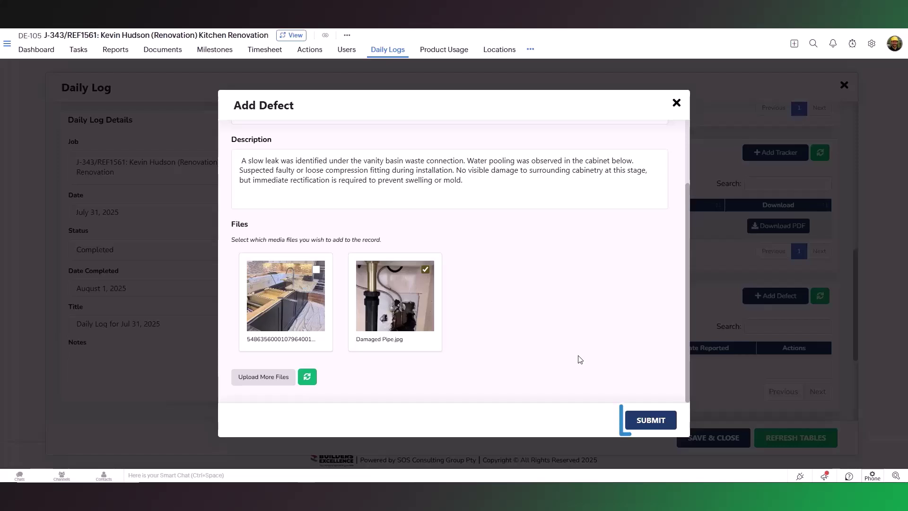
click(649, 424)
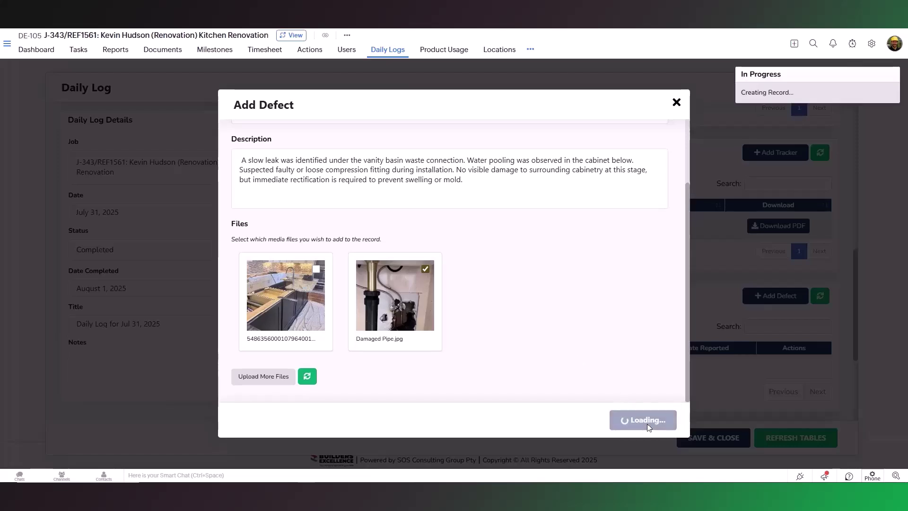
scroll(640, 422, down, 3)
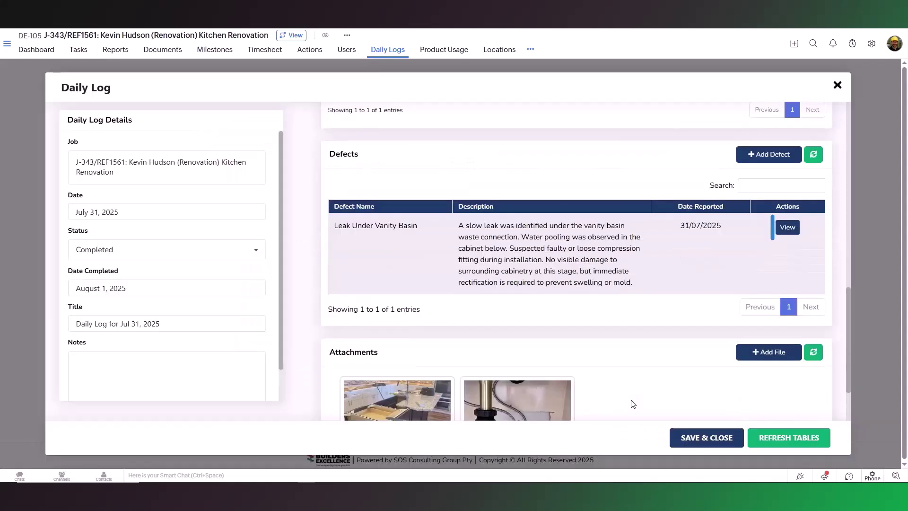
Step: View the Leak Under Vanity Basin defect, preview its Damaged Pipe.jpg file and close the defect
click(787, 227)
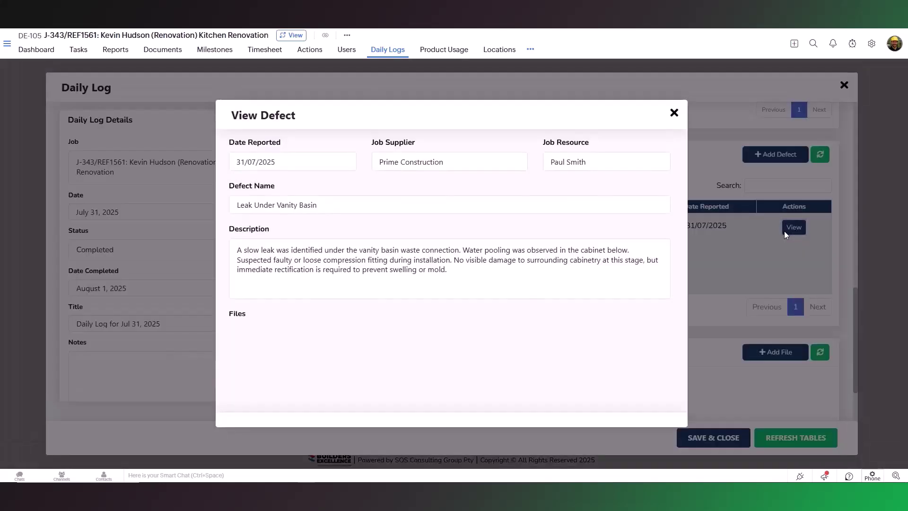
scroll(691, 260, down, 1)
click(304, 356)
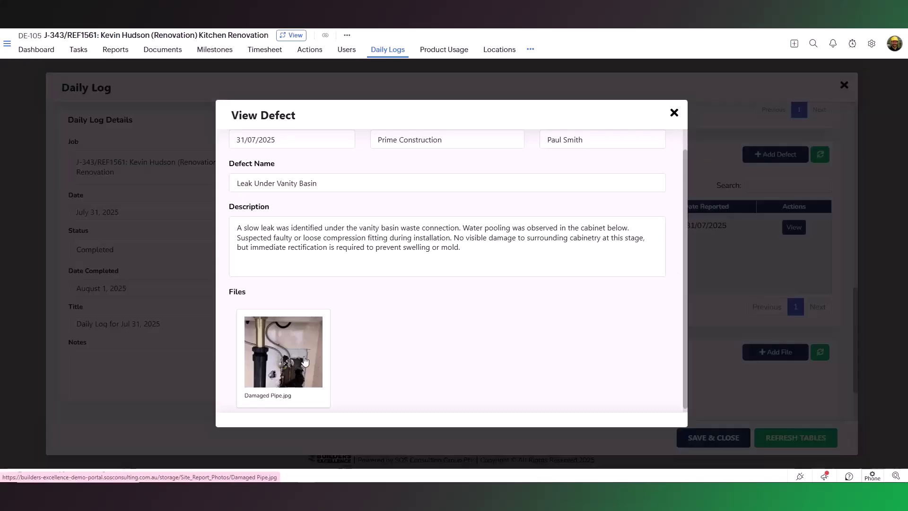
click(578, 88)
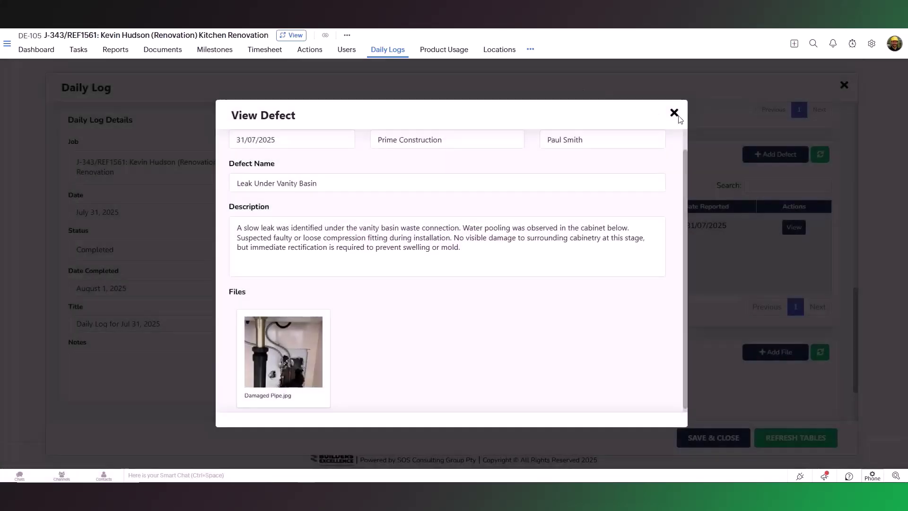
click(674, 113)
Step: Start adding attachments to the daily log, rename Defect - Leak.jpg as Defect Leak and describe it as "Leak under kitchen sink"
scroll(831, 328, down, 2)
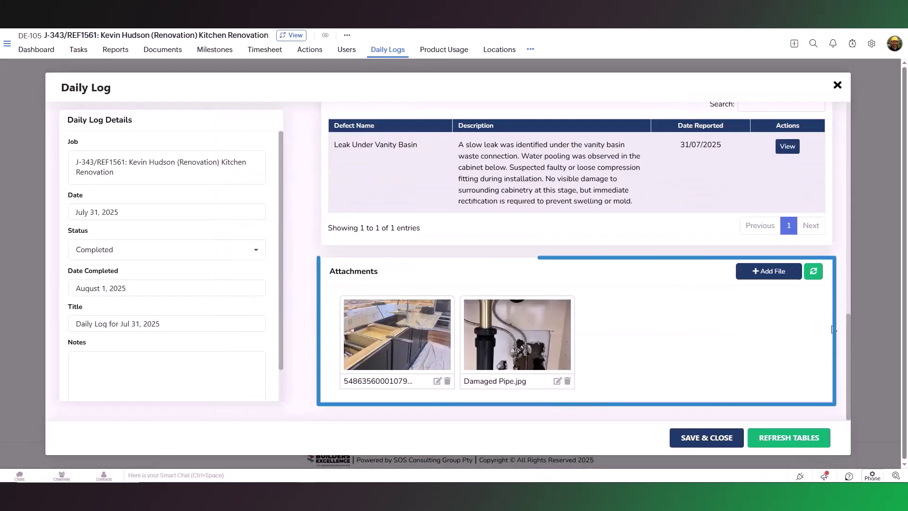
click(764, 277)
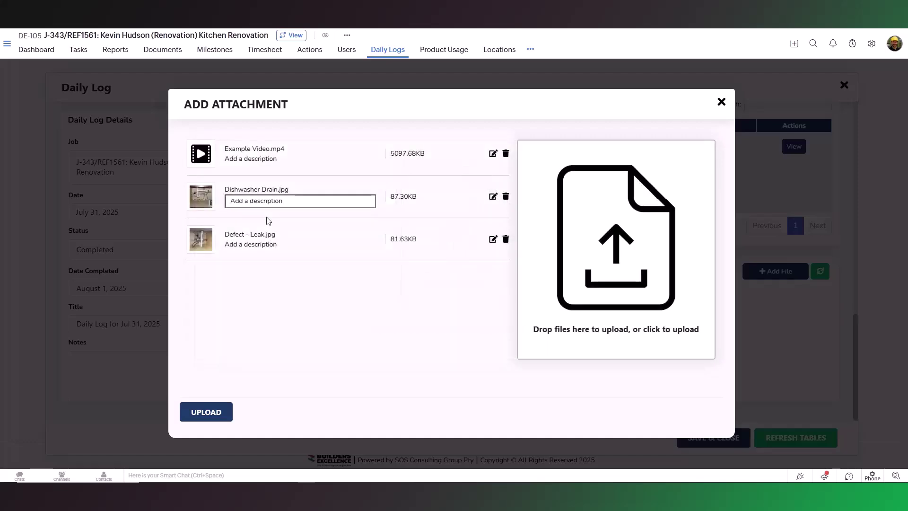
click(493, 239)
text(Defect Leak)
click(322, 245)
key(ctrl+a)
text(Leak under)
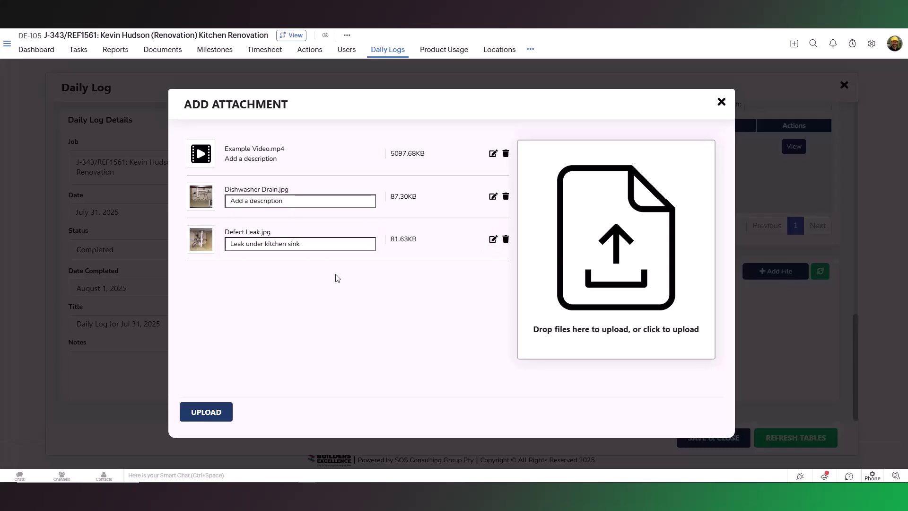
text( kitchen sink)
click(337, 282)
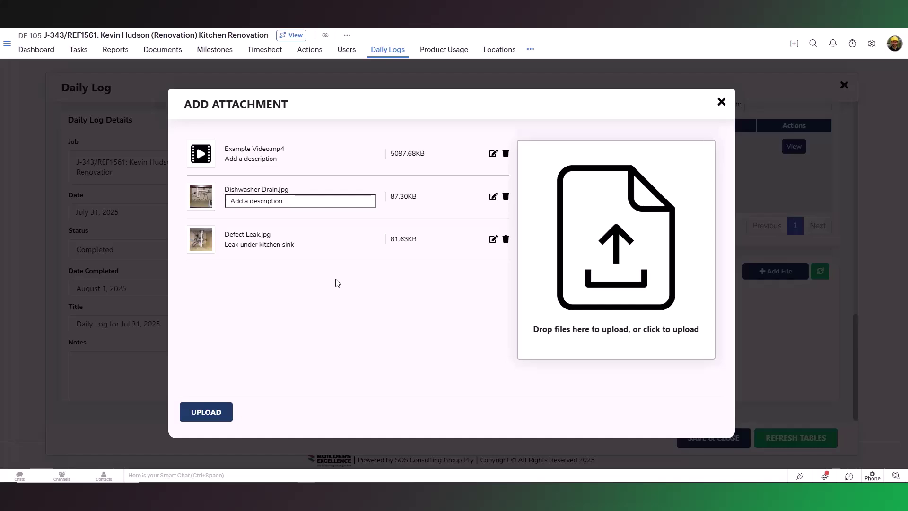
Step: Remove Dishwasher Drain.jpg from the pending attachments and upload Example Video.mp4 and Defect Leak.jpg
click(506, 196)
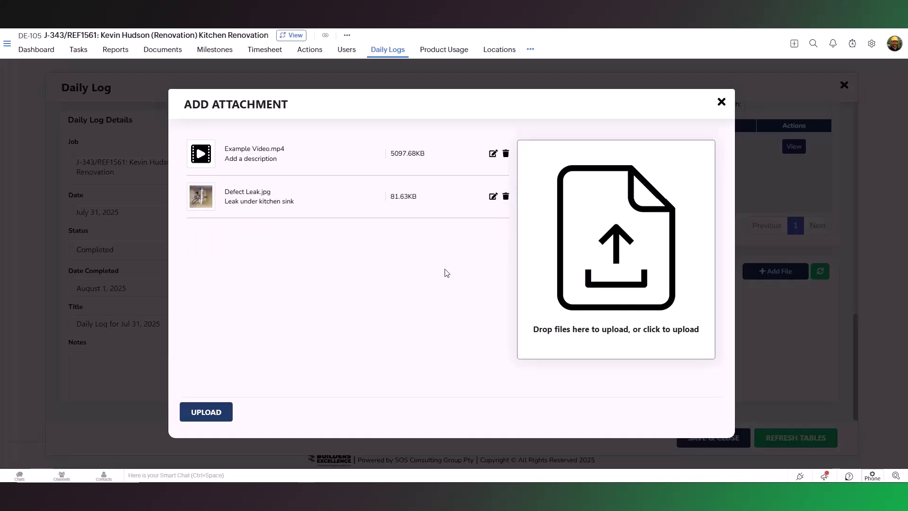
click(206, 417)
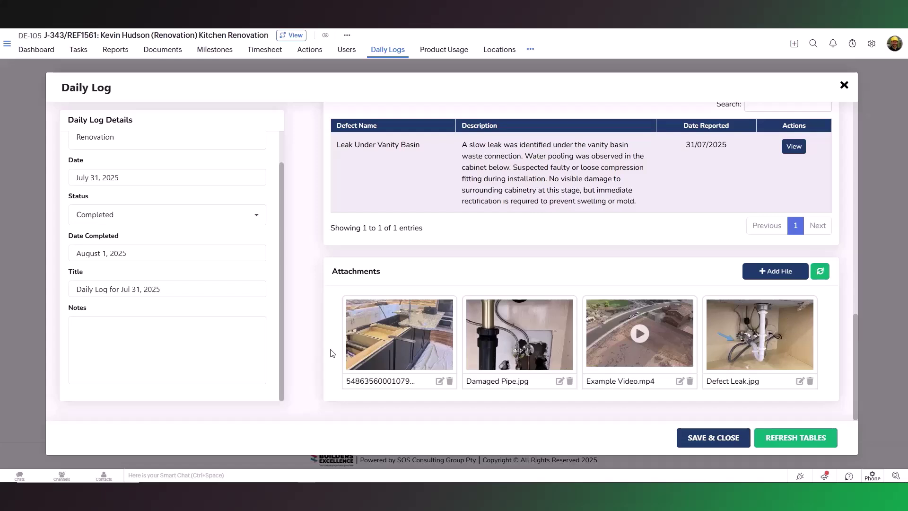
Step: Preview the attached Example Video.mp4 and Defect Leak.jpg, closing each preview
click(610, 348)
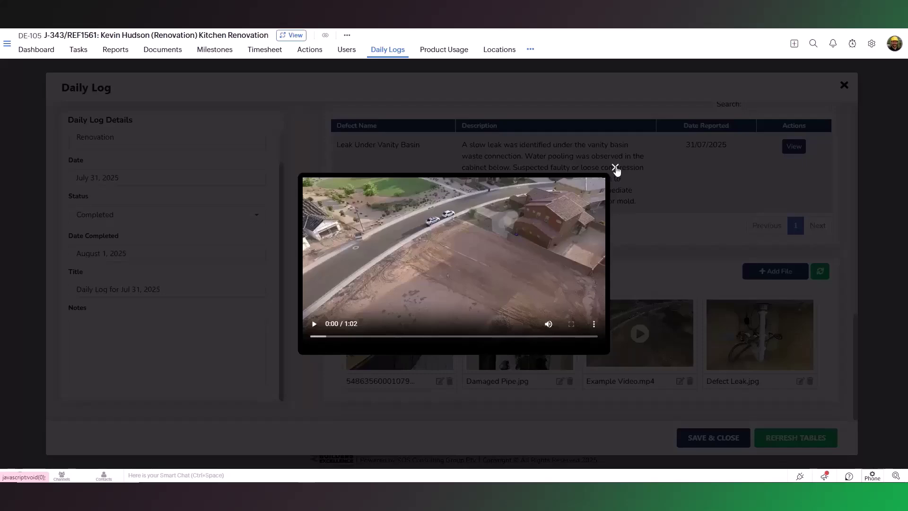
click(615, 168)
click(757, 341)
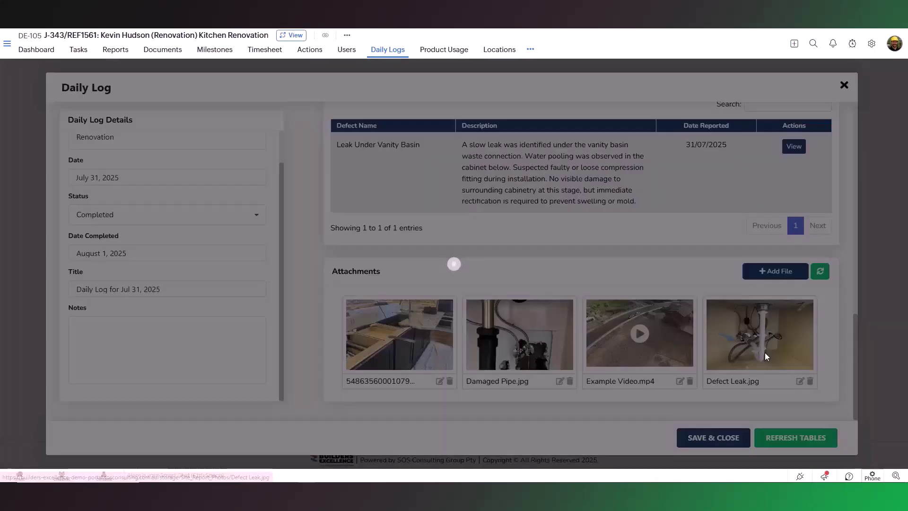
click(633, 89)
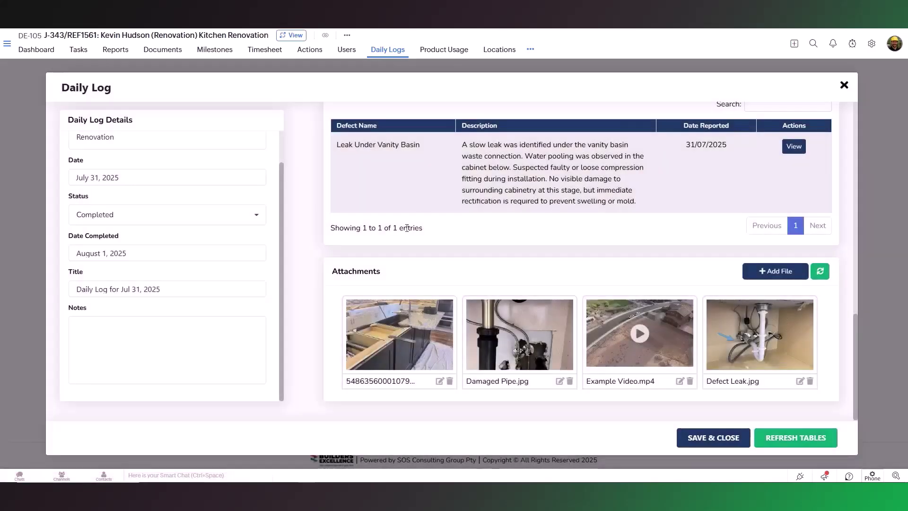
Step: Enter the notes "Team resumed demolition, Removed existing sinks, cabinetries, countertops, and doors." and save and close the daily log
click(184, 348)
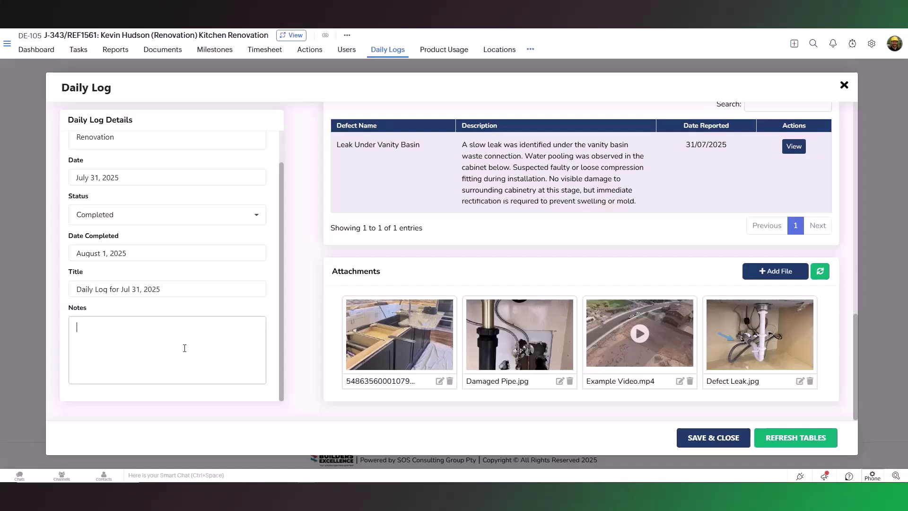
text(Team resumed demolition, Removed existing sinks, cabinetries, countertops, and doors.)
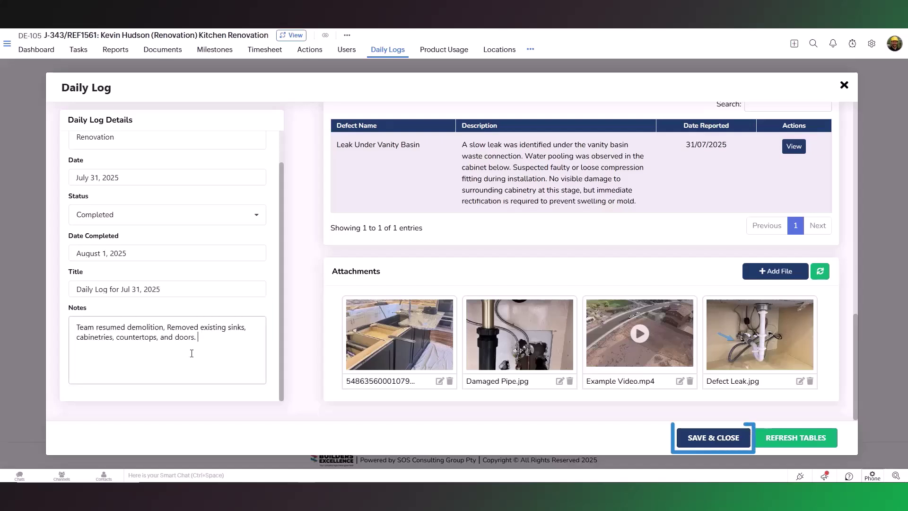
click(714, 437)
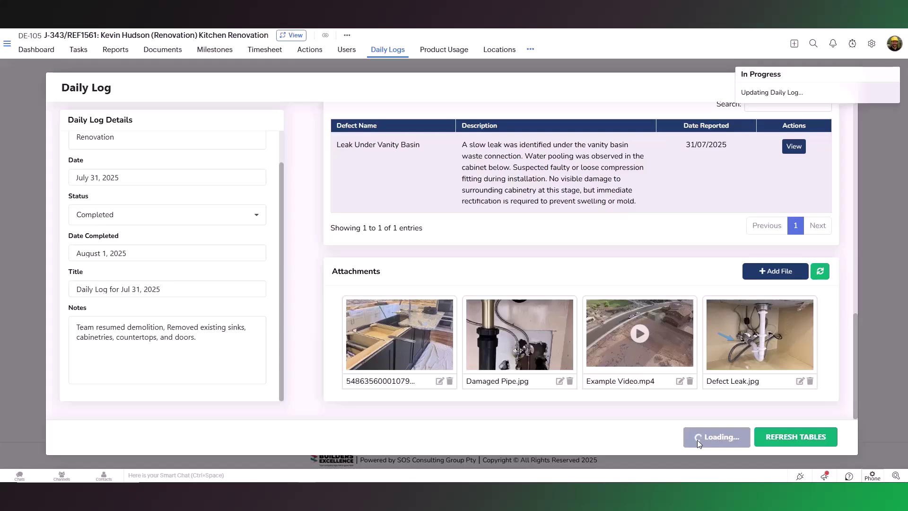